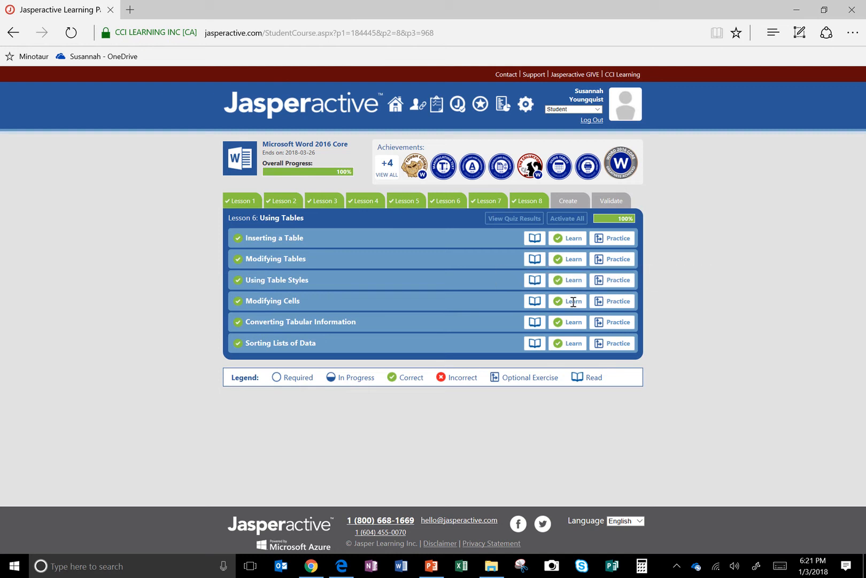
Step: Launch the Learn exercise for Modifying Cells, continue past its introduction, and clear the task's Mark as answered option
click(627, 305)
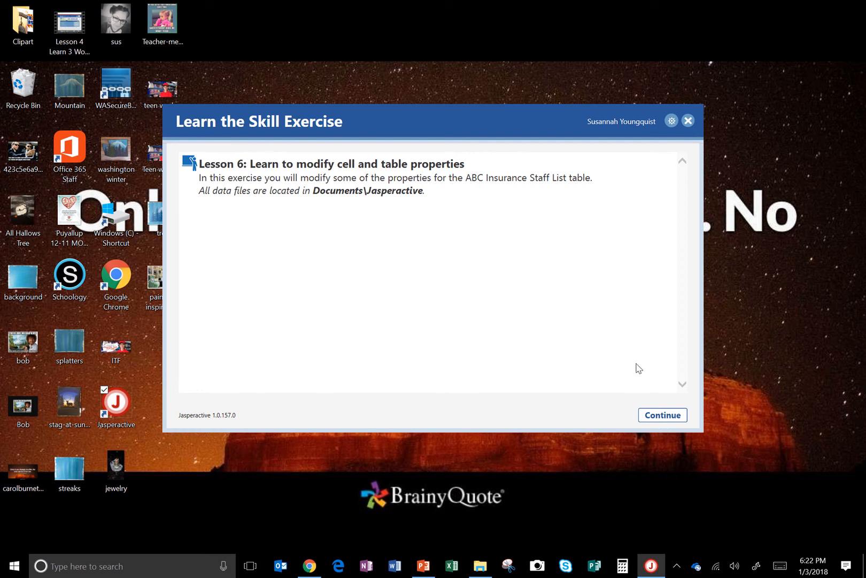
click(662, 415)
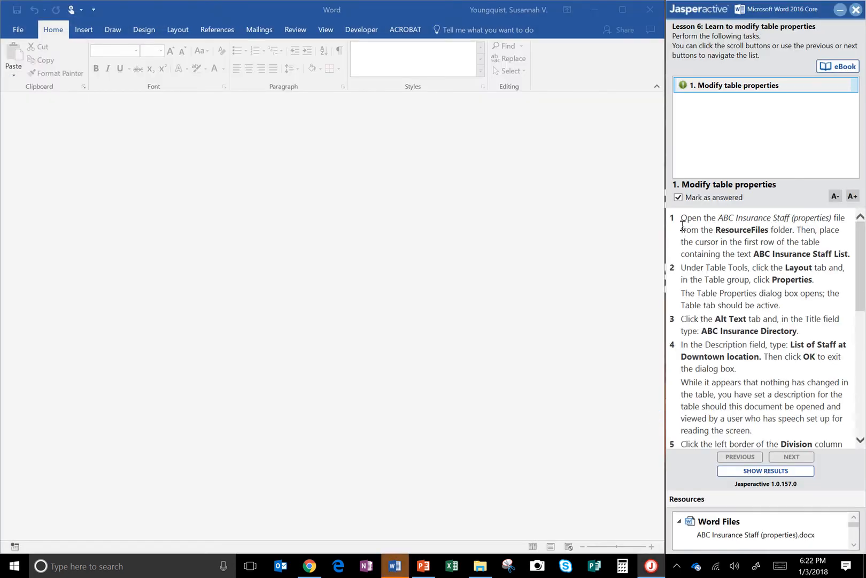
click(678, 198)
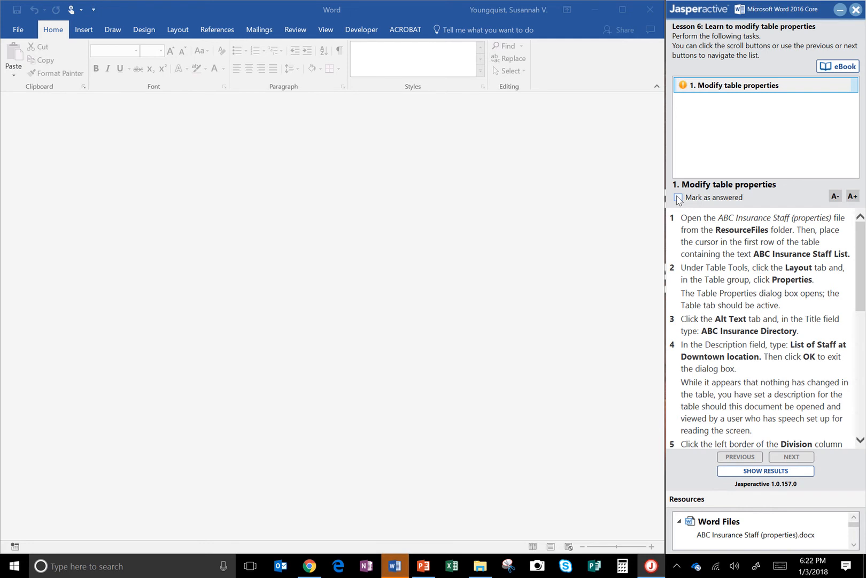
Step: Open the ABC Insurance Staff (properties) document from the ResourceFiles folder in Documents\Jasperactive
click(16, 33)
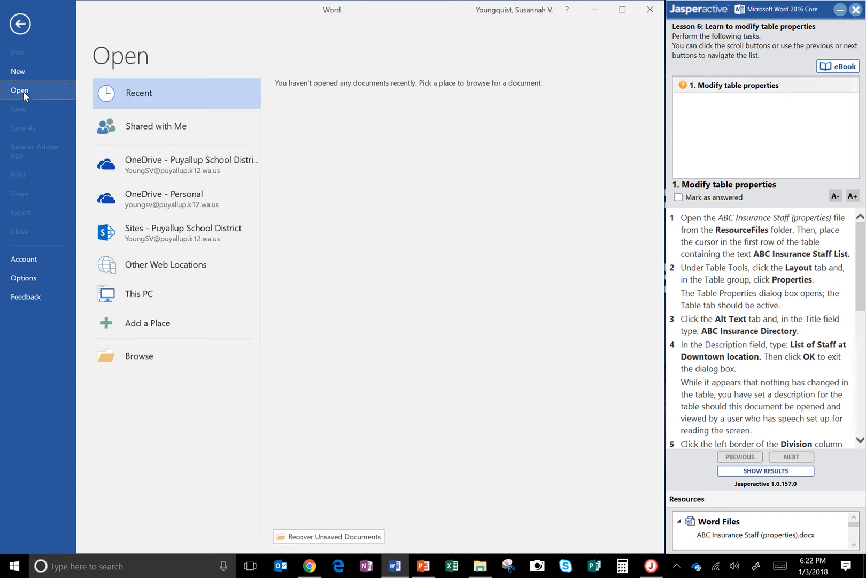
click(162, 355)
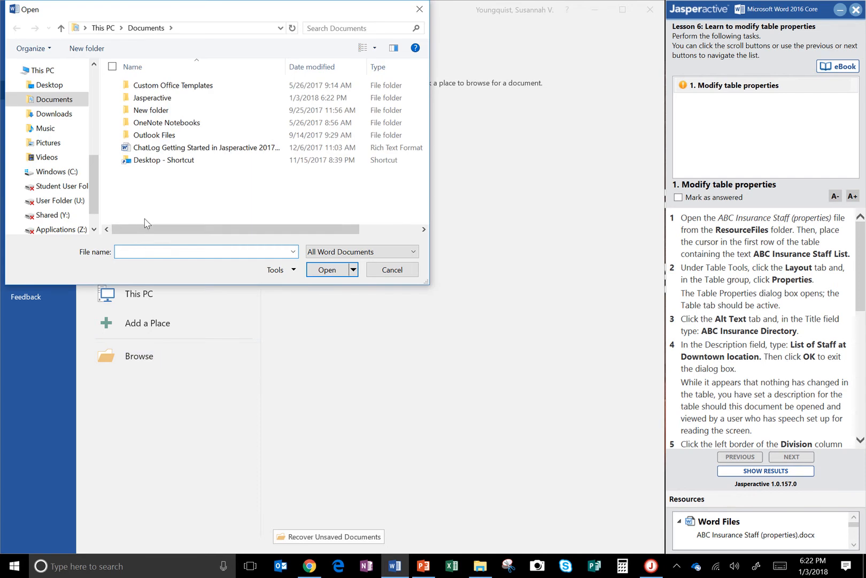
click(170, 101)
double_click(169, 101)
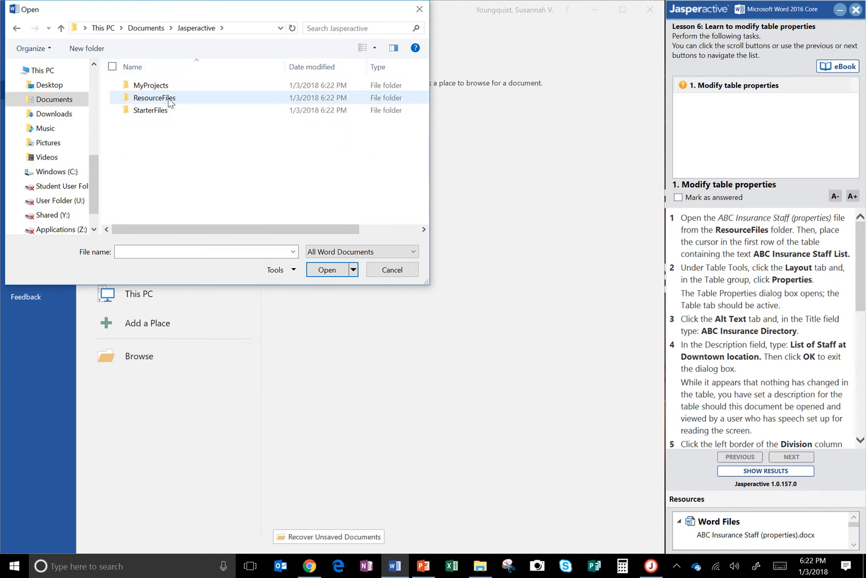
click(169, 101)
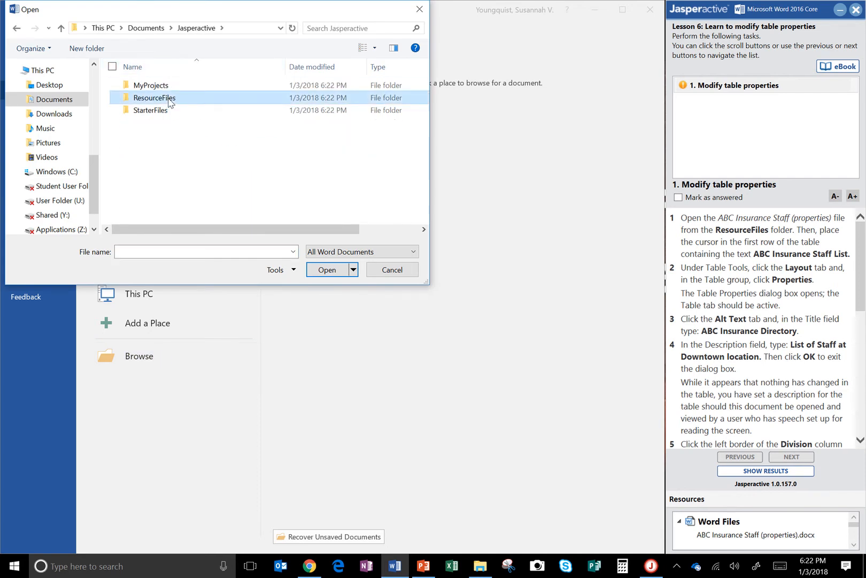
double_click(169, 99)
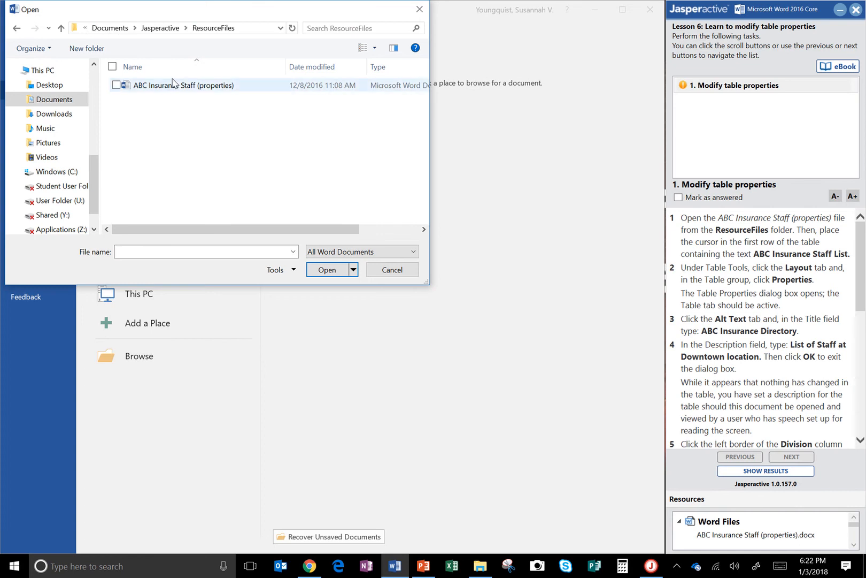
double_click(172, 84)
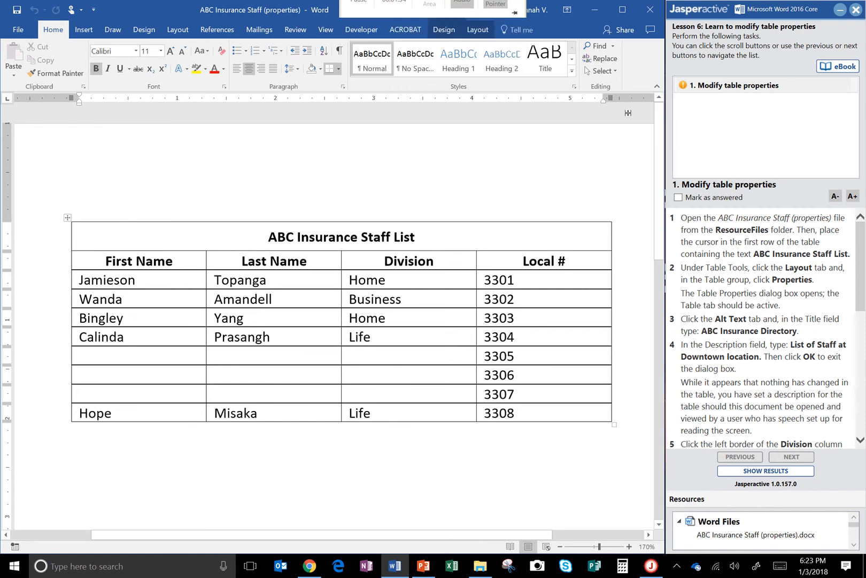
Step: Open the staff list table's properties and set its alt text title to "ABC Insurance Directory"
click(491, 36)
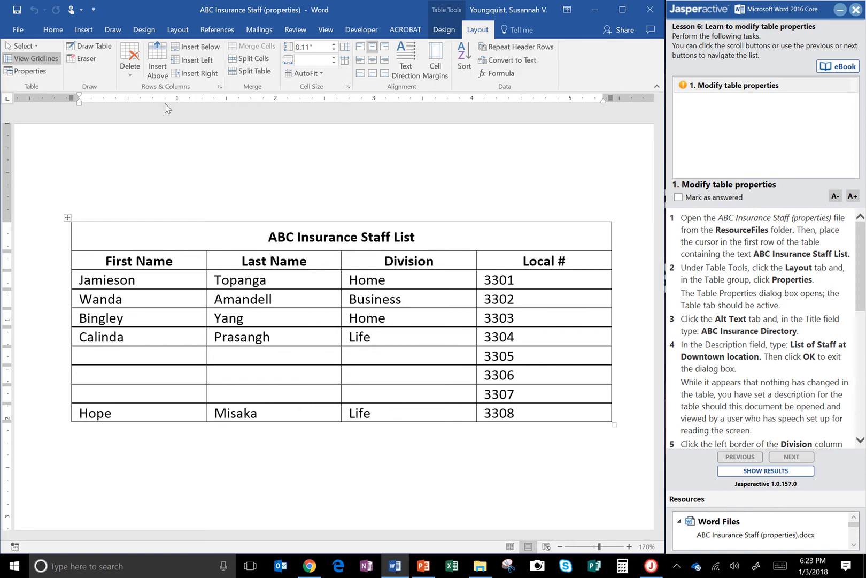
click(30, 73)
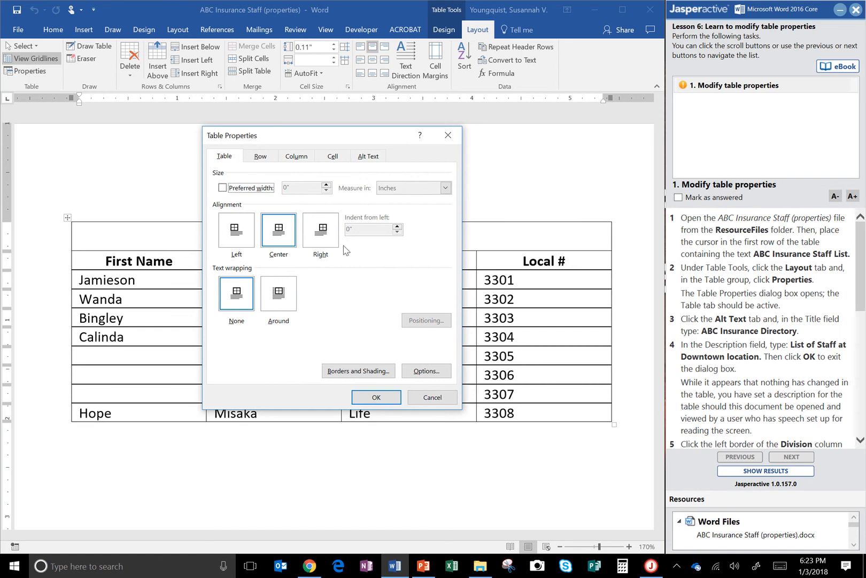
click(370, 159)
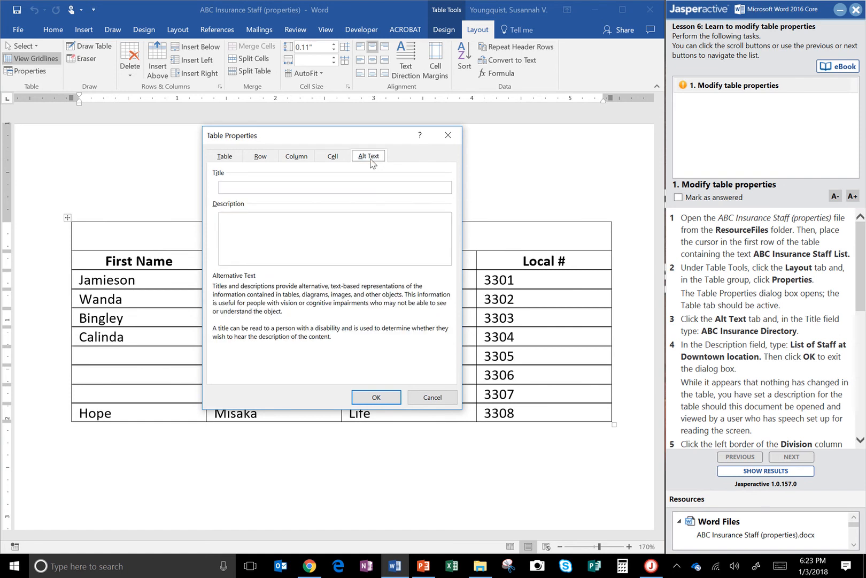
click(342, 191)
text(ABC Insurance Directory)
Step: Set the table's alt text description to "List of Staff at Downtown location" and apply the properties
click(352, 234)
text(List of STaff)
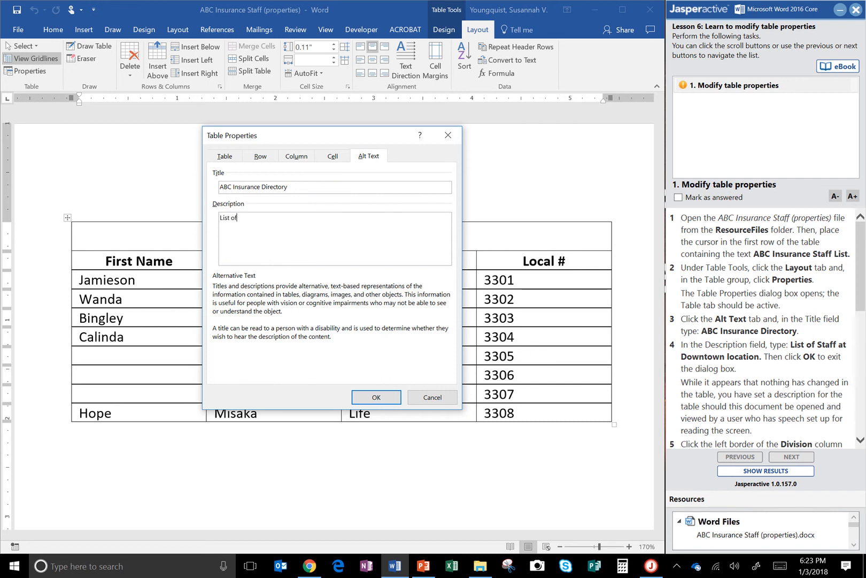
key(BackSpace)
key(BackSpace)
key(BackSpace)
text(aff at Downtown location)
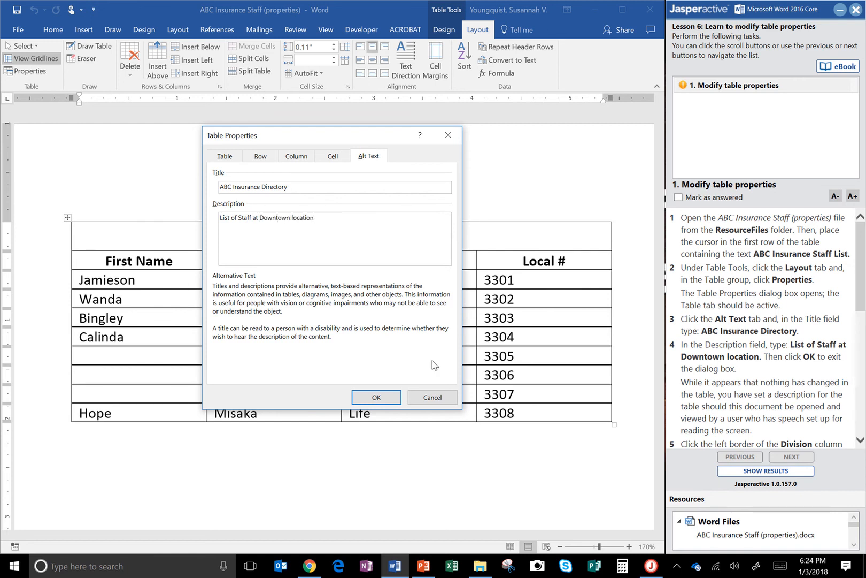
click(363, 398)
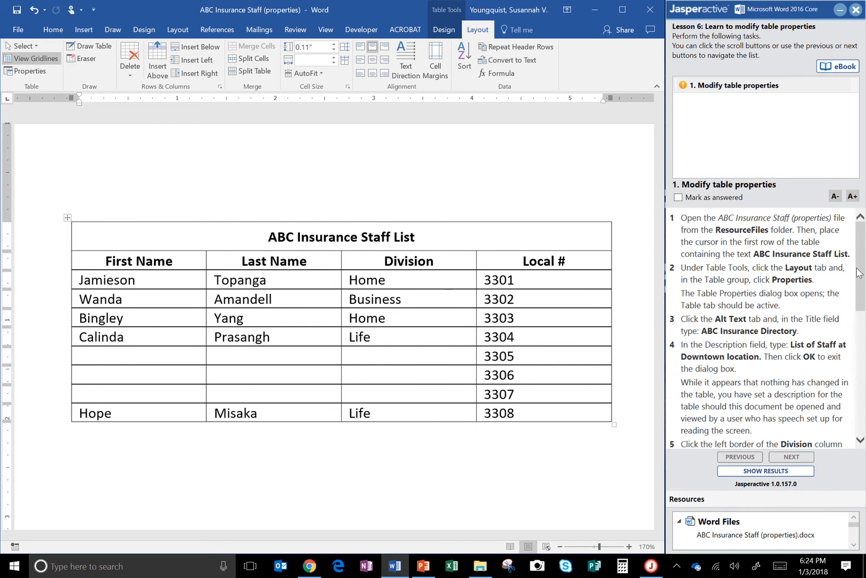
Step: Move the Division column's left border right until Last Name is about 2" wide, and shift the Local # column's left border right by a similar amount
drag(858, 272, 865, 317)
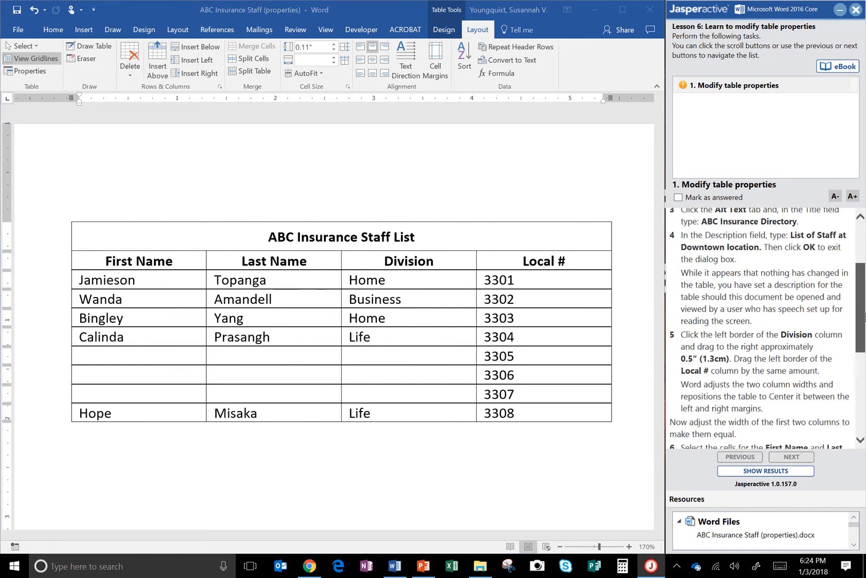
drag(865, 315, 865, 324)
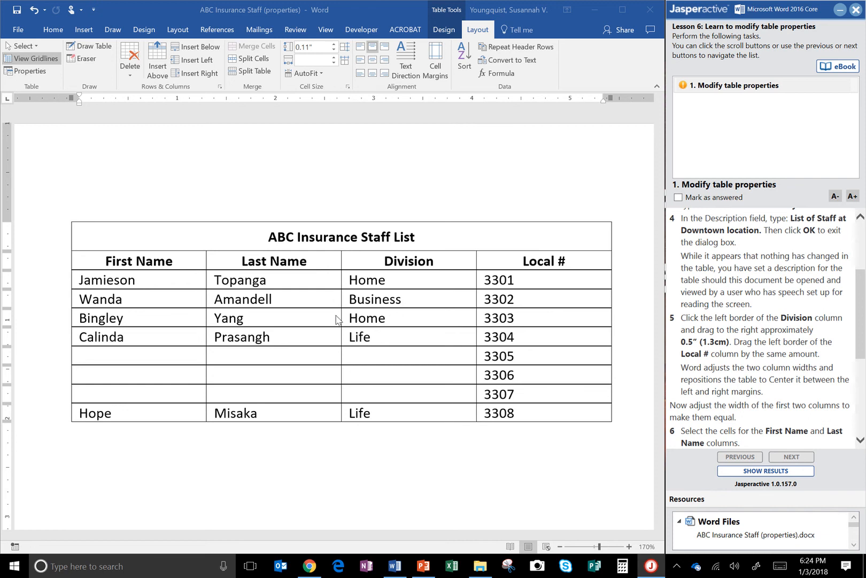
click(341, 260)
drag(340, 258, 342, 279)
click(343, 279)
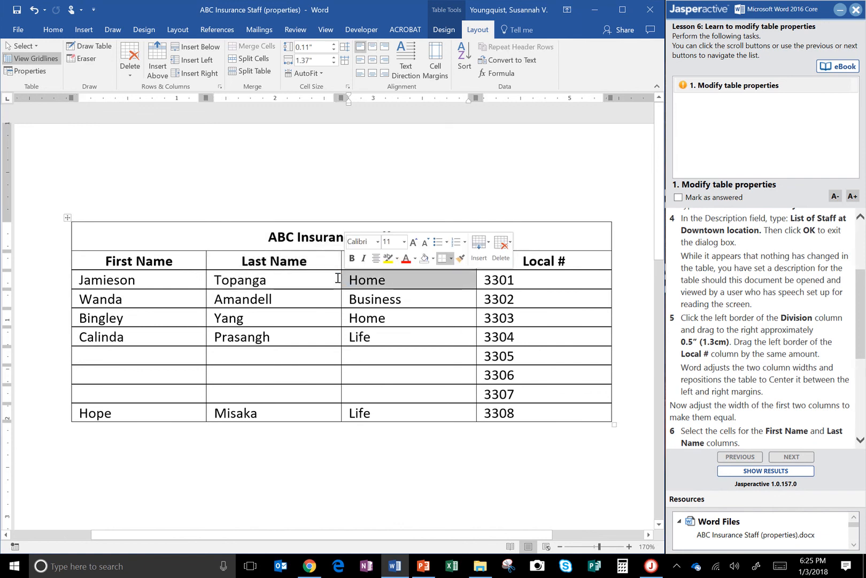
click(337, 279)
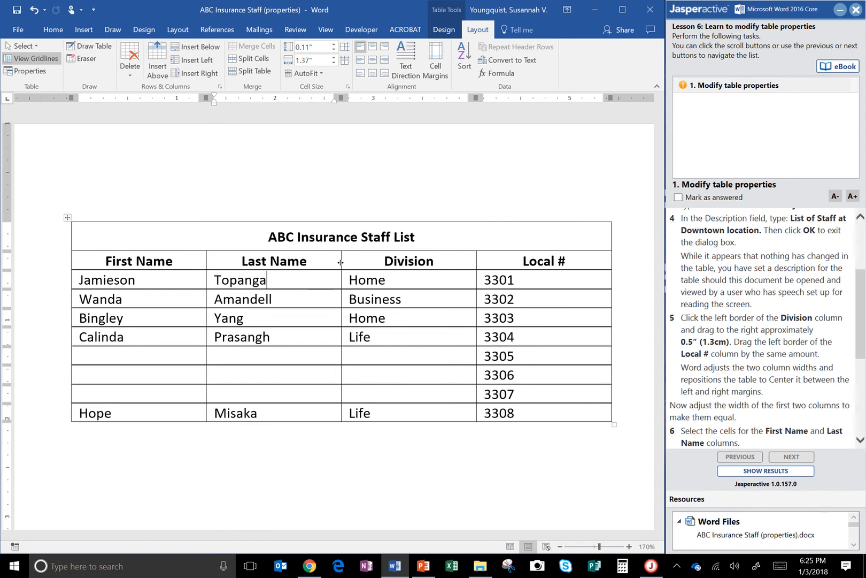
drag(340, 262, 403, 263)
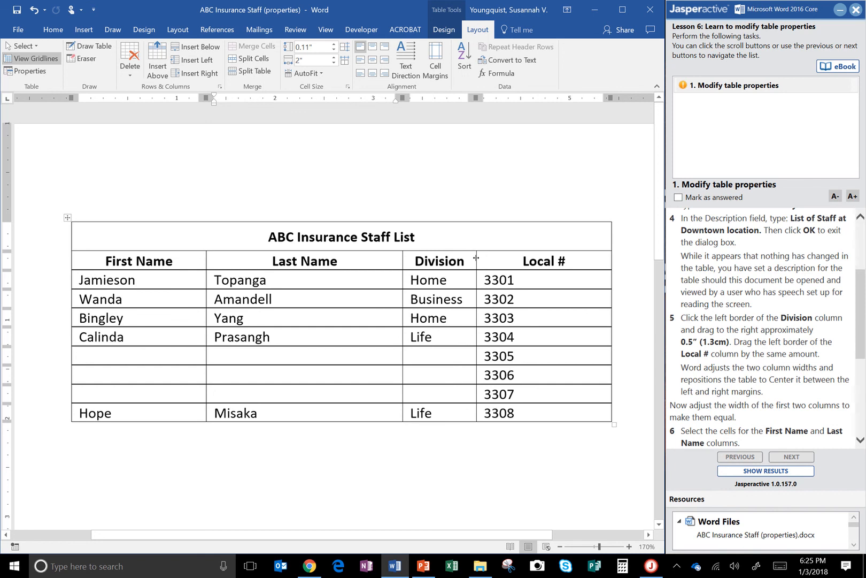
drag(476, 258, 531, 269)
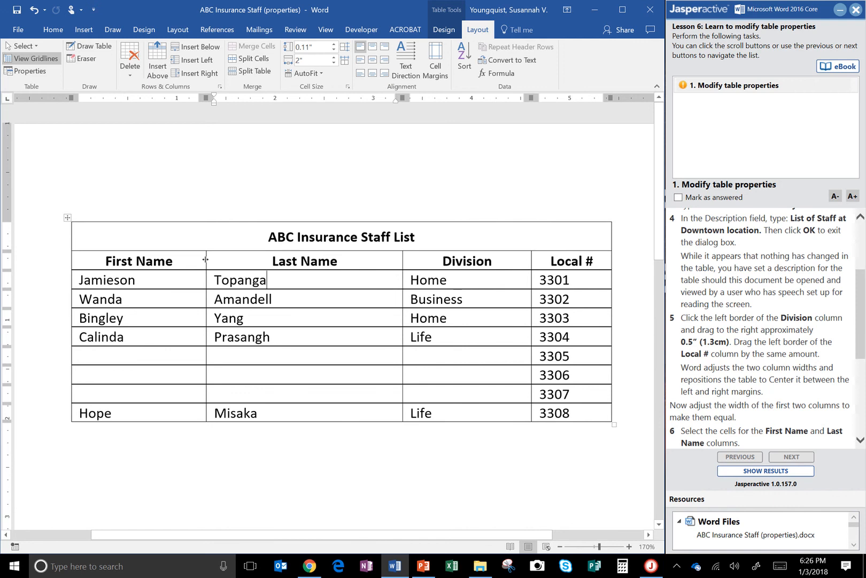
Step: Widen the First Name column by moving its right border, and distribute the First Name and Last Name columns evenly
drag(205, 271, 238, 265)
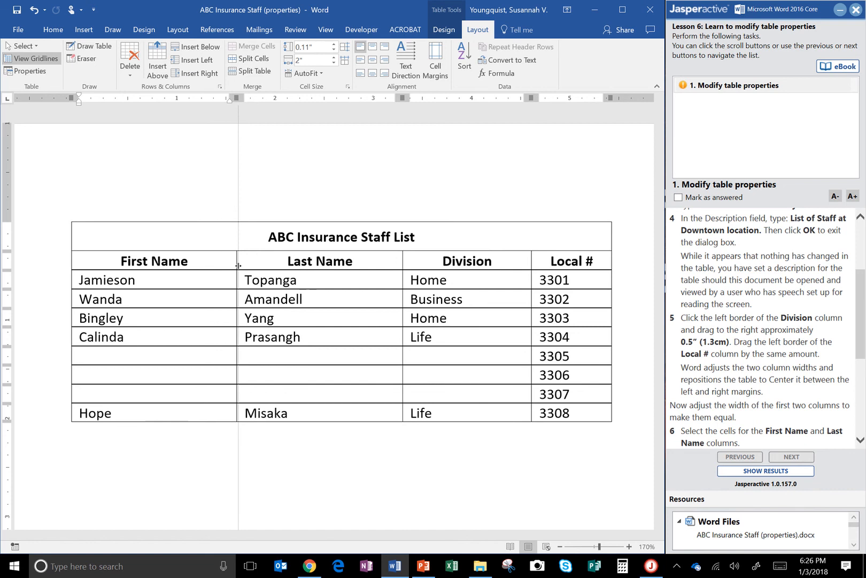
drag(238, 267, 238, 267)
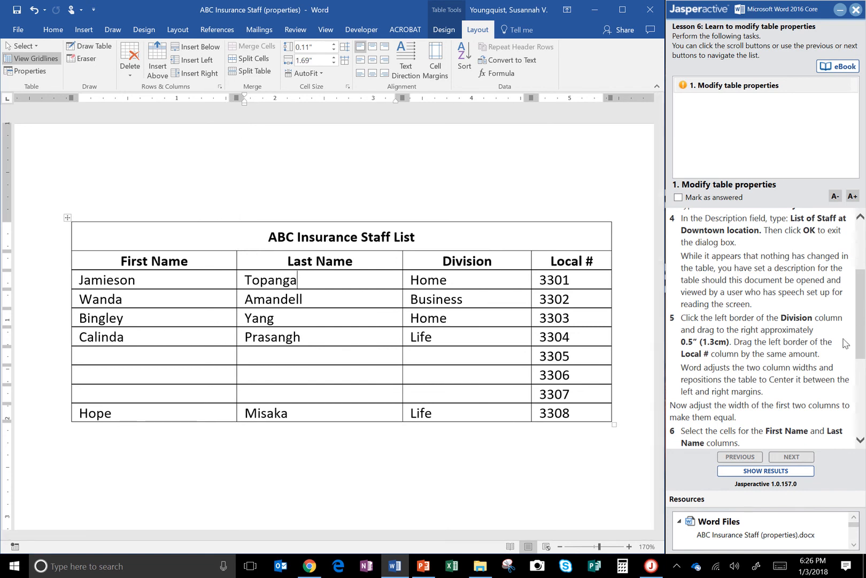
click(865, 332)
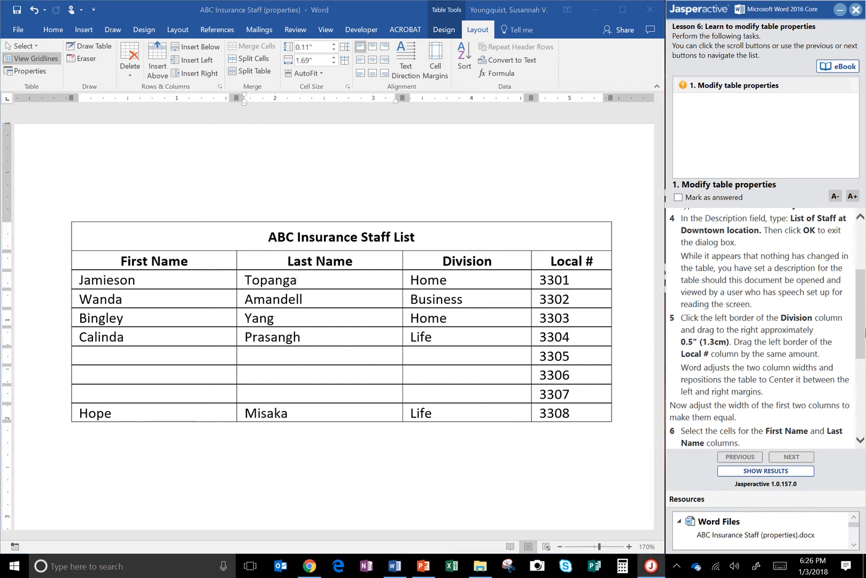
click(859, 393)
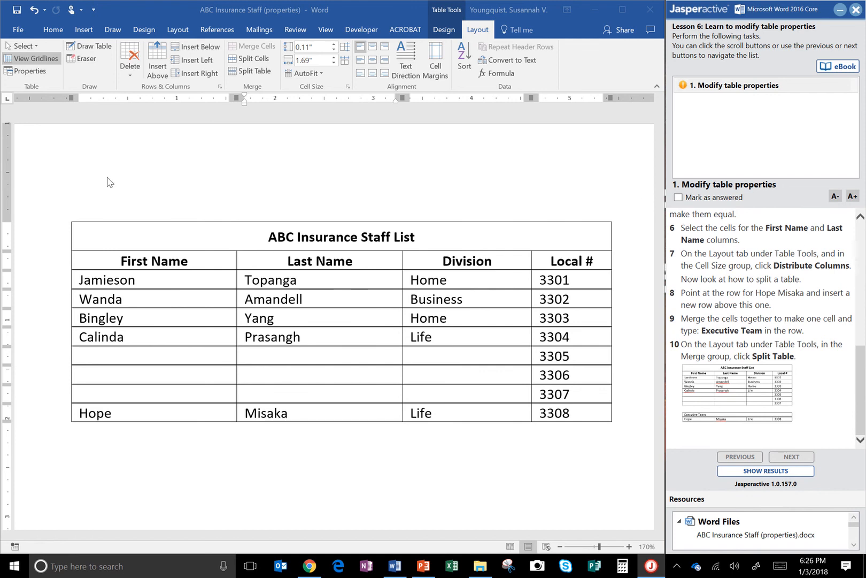
click(177, 256)
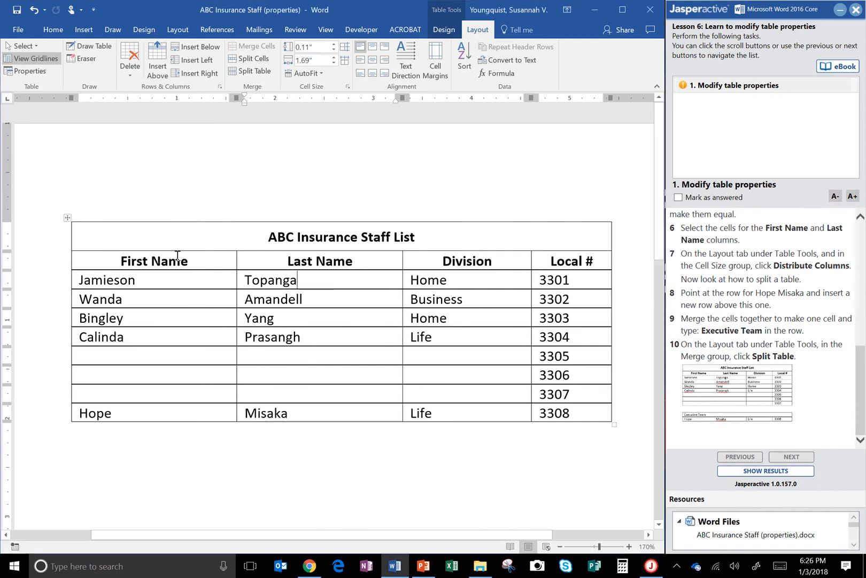
drag(177, 256, 302, 423)
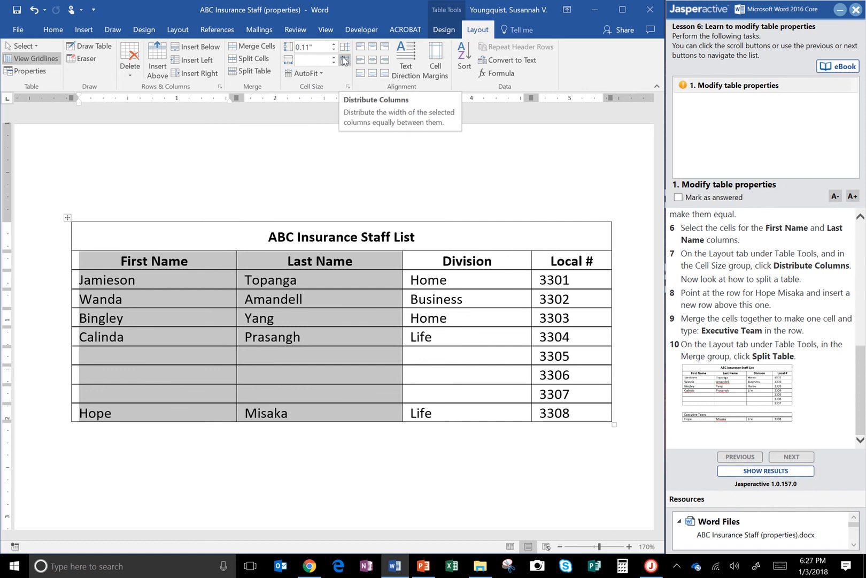
click(345, 60)
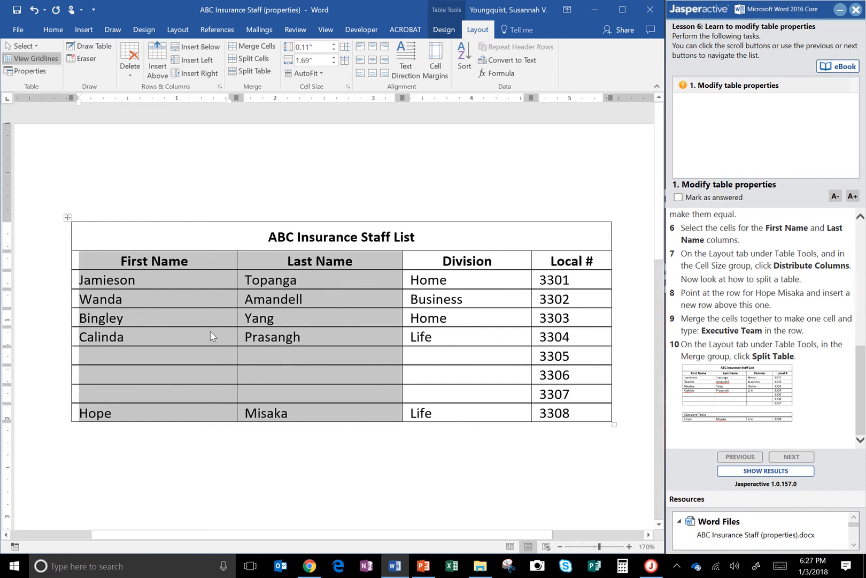
Step: Insert a new row above the table's last row and merge its cells into one
click(107, 418)
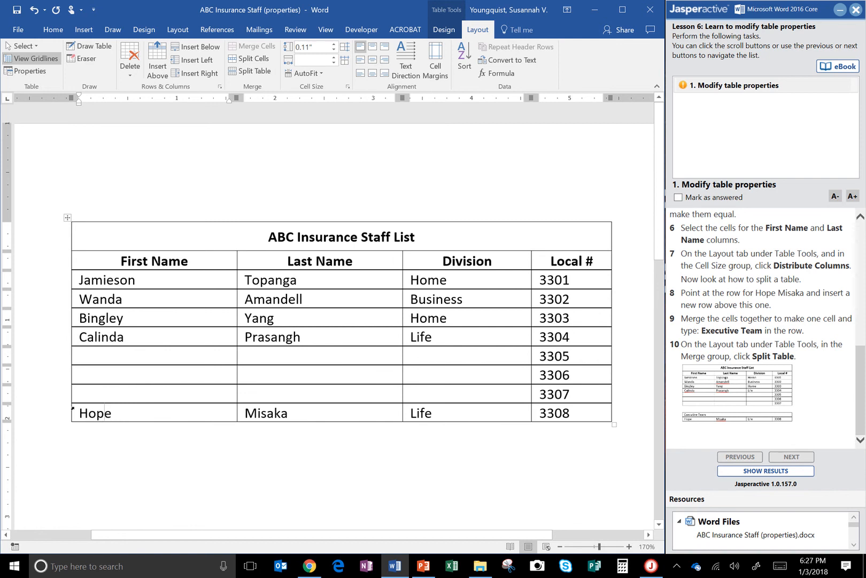
mouse_move(65, 422)
click(66, 403)
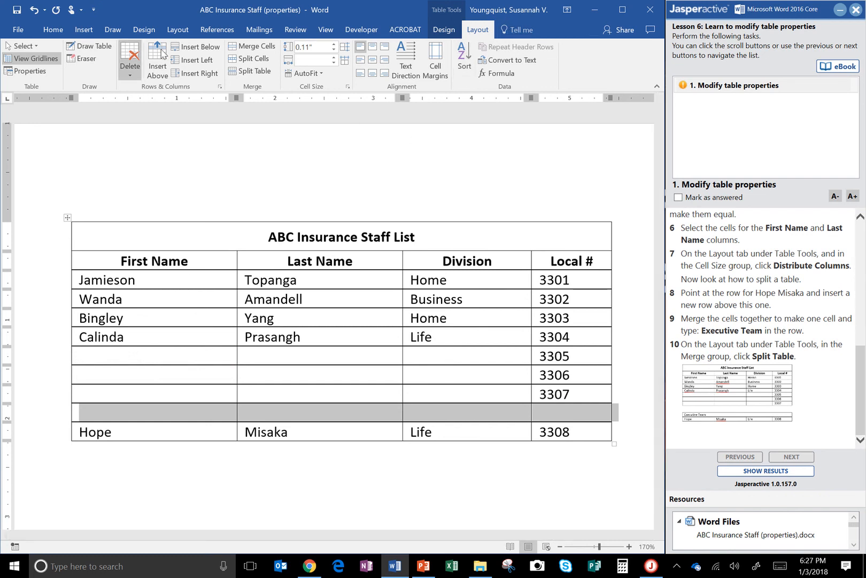
click(260, 47)
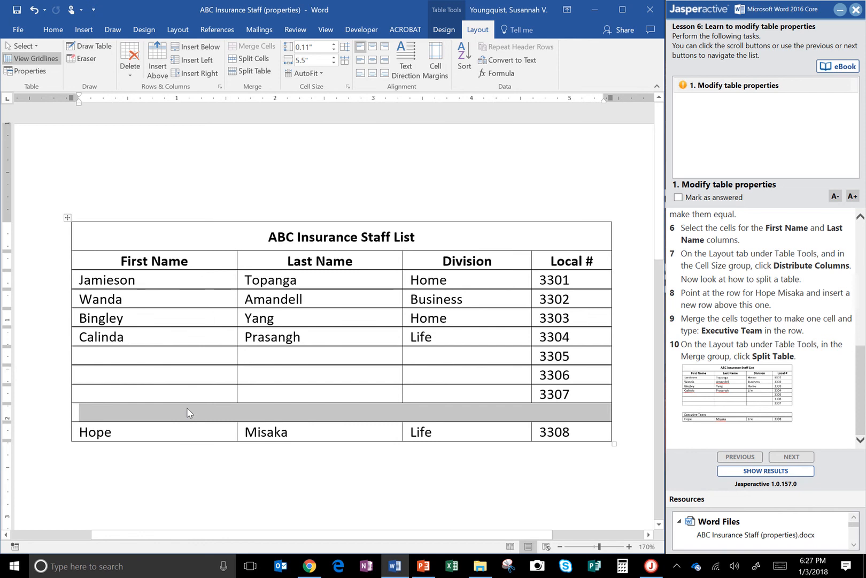
Step: Enter "Executive Team" in the merged row and split the table at that row
click(219, 404)
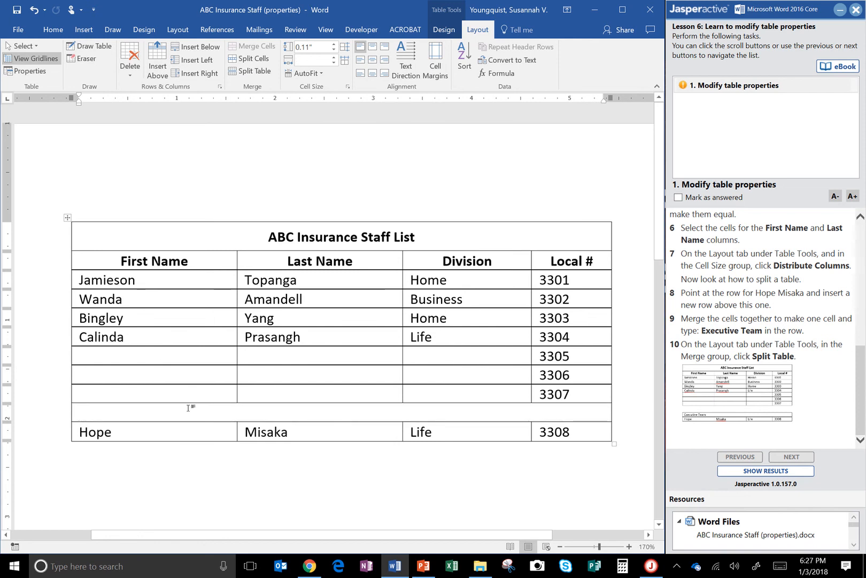
text(Executive Team)
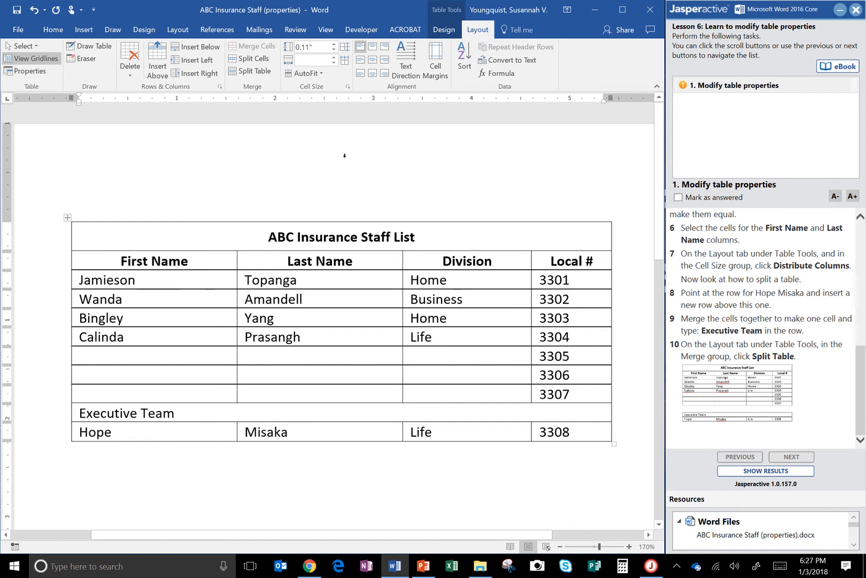
click(259, 72)
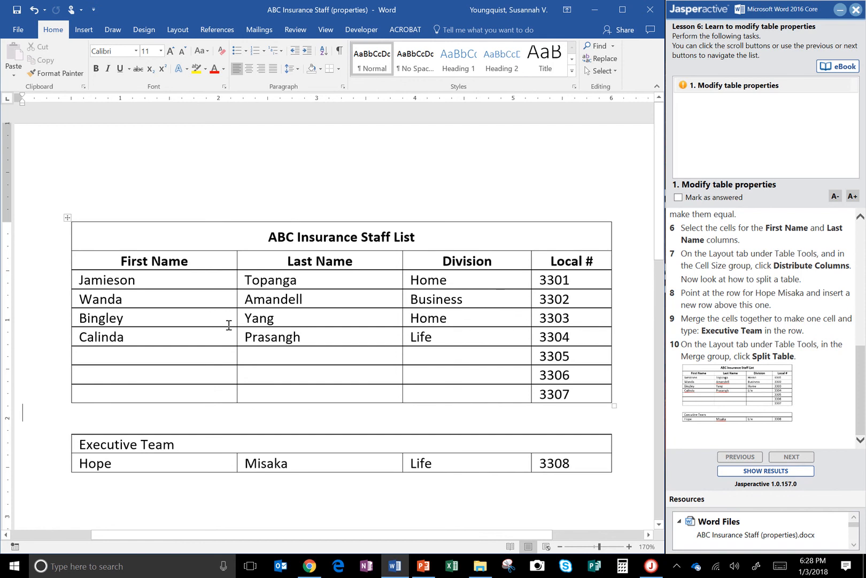
Step: Mark the Modify table properties task as answered and submit the exercise to show its results
click(678, 197)
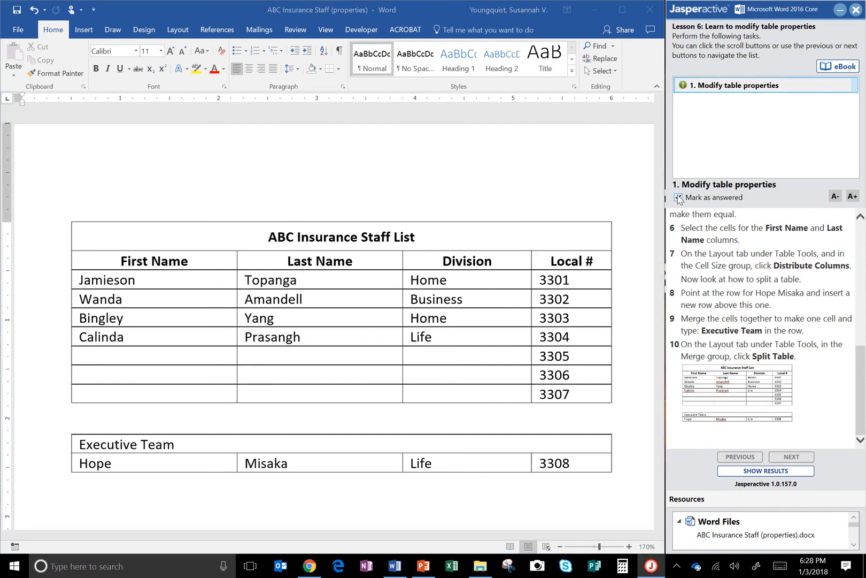
click(764, 472)
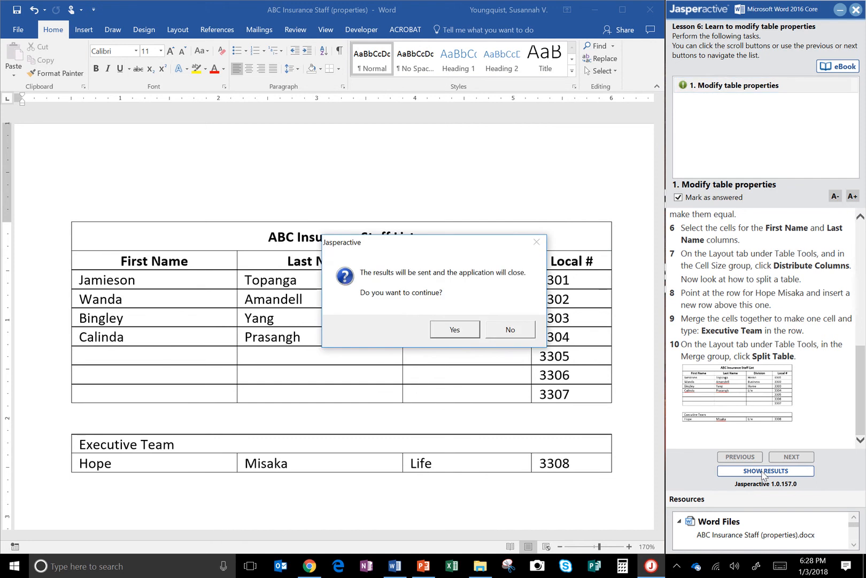
click(455, 329)
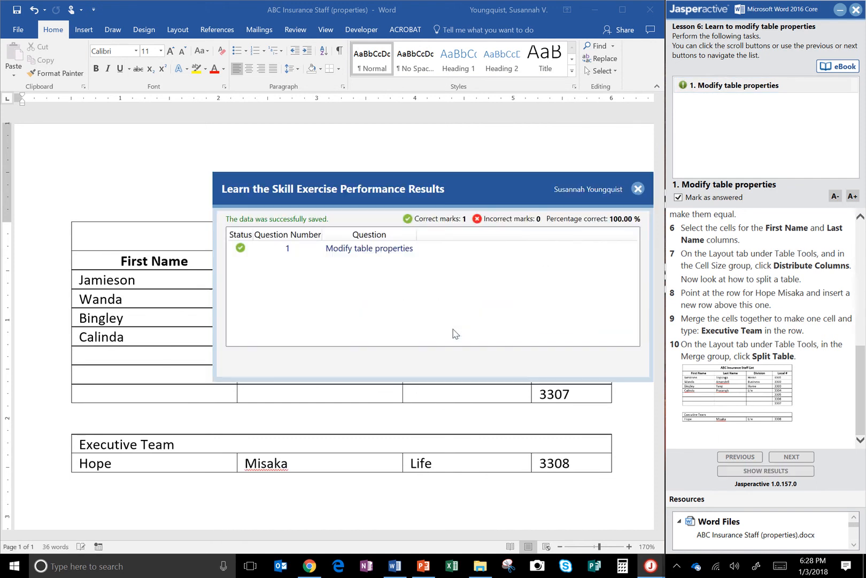